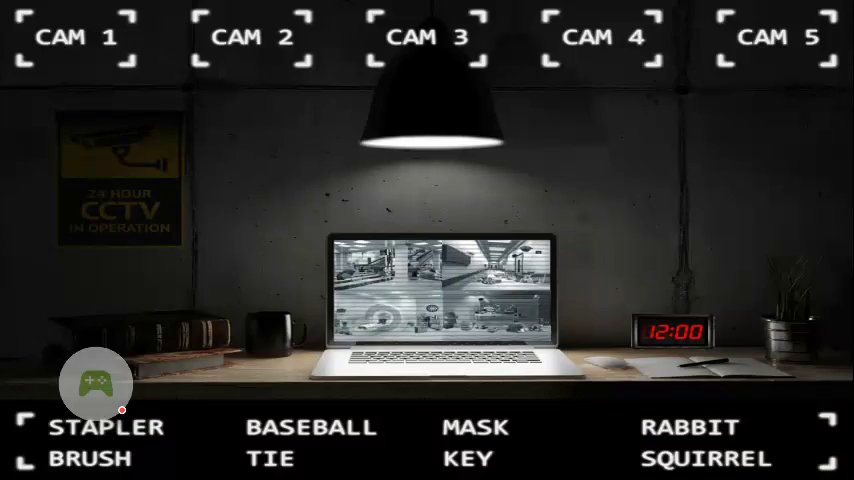
Check the waiting room, hallway, radiology, hallway again, and morgue camera feeds.
click(252, 37)
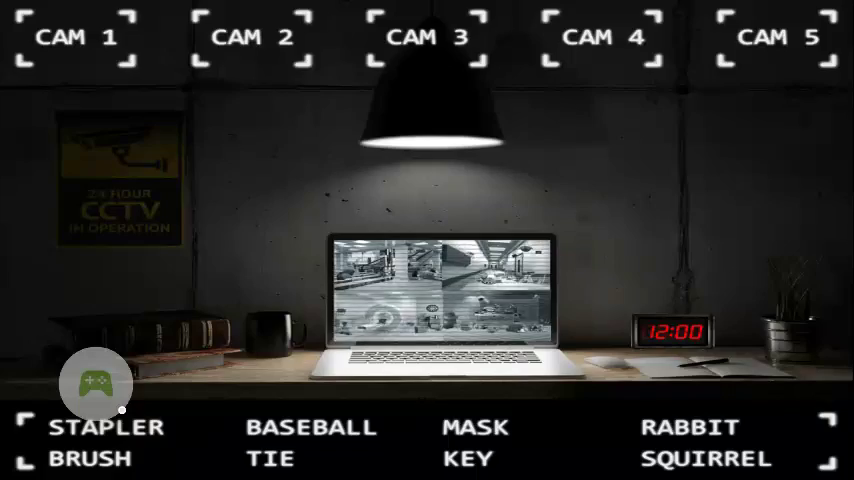
click(427, 37)
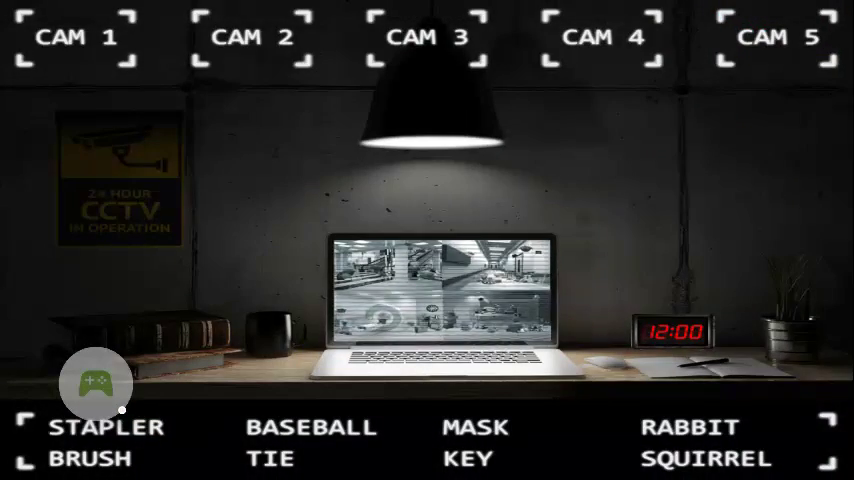
click(603, 37)
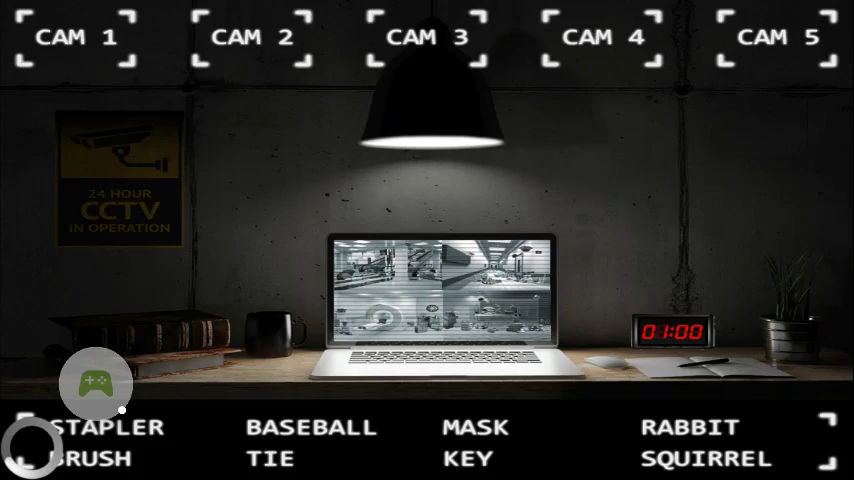
click(427, 37)
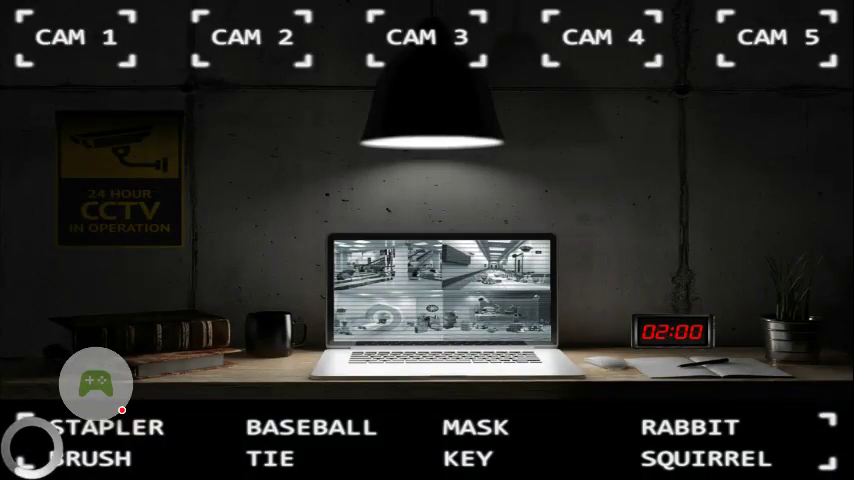
click(776, 37)
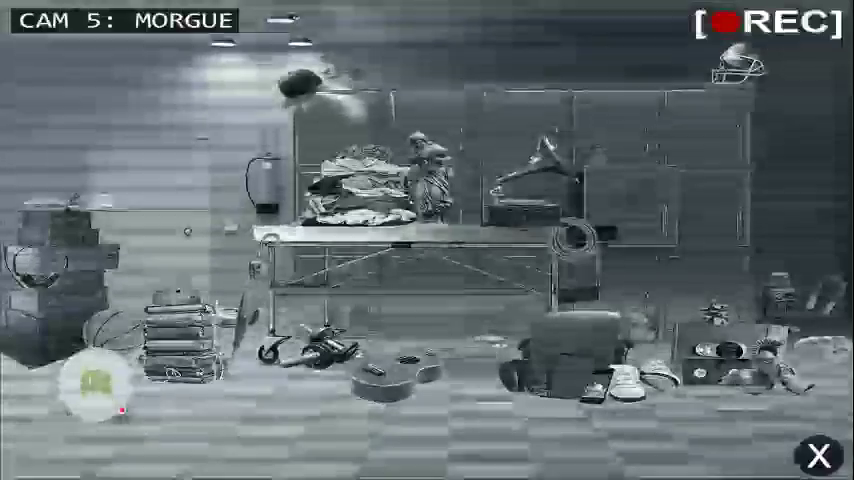
Close the morgue feed, then view the front entrance and waiting room feeds.
key(Escape)
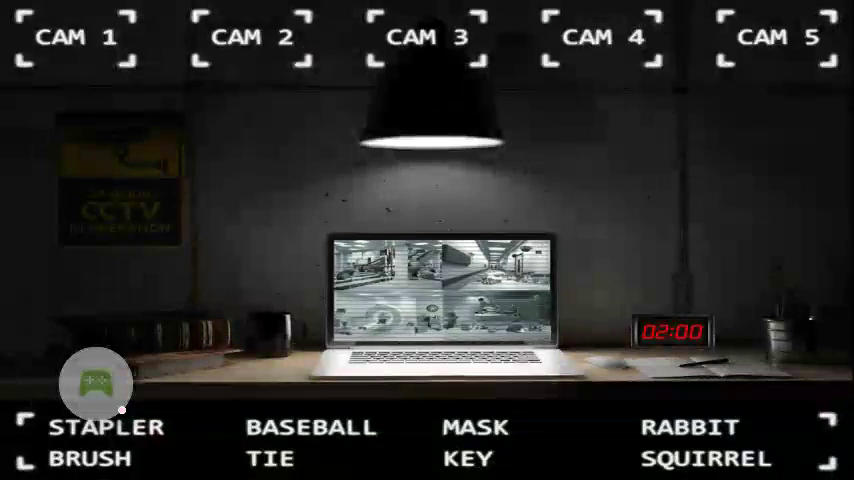
key(1)
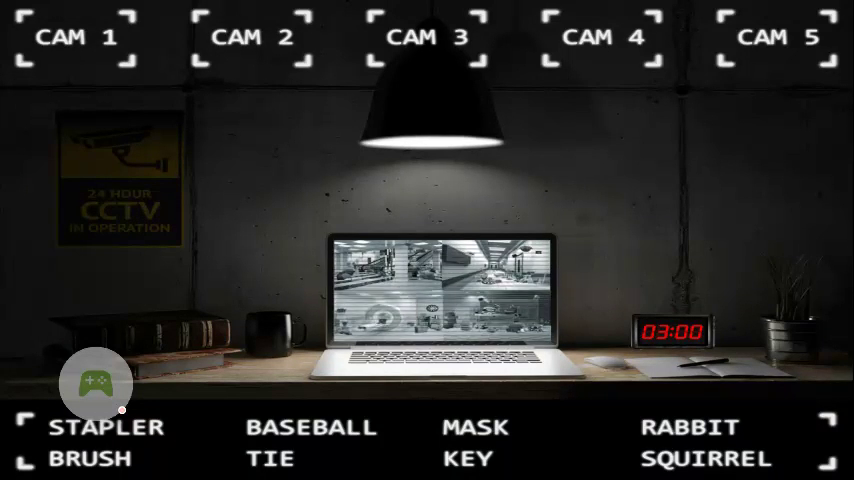
key(2)
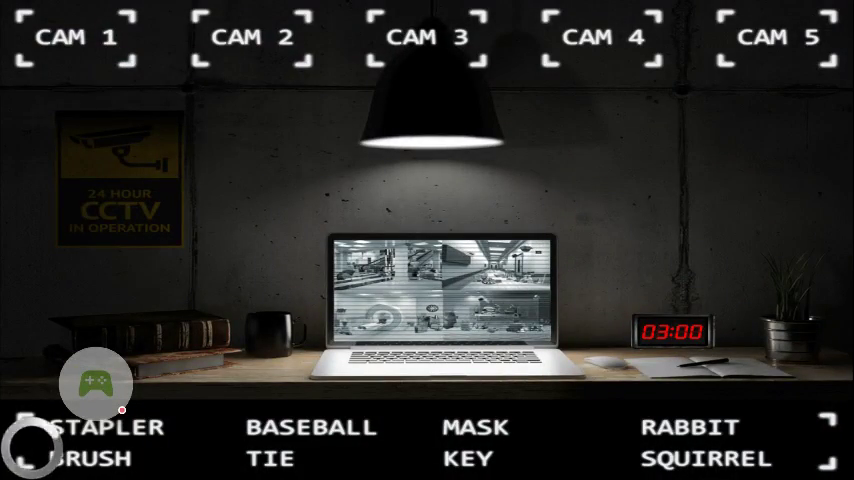
View and close the hallway and radiology feeds, reopen radiology, then view the morgue.
key(3)
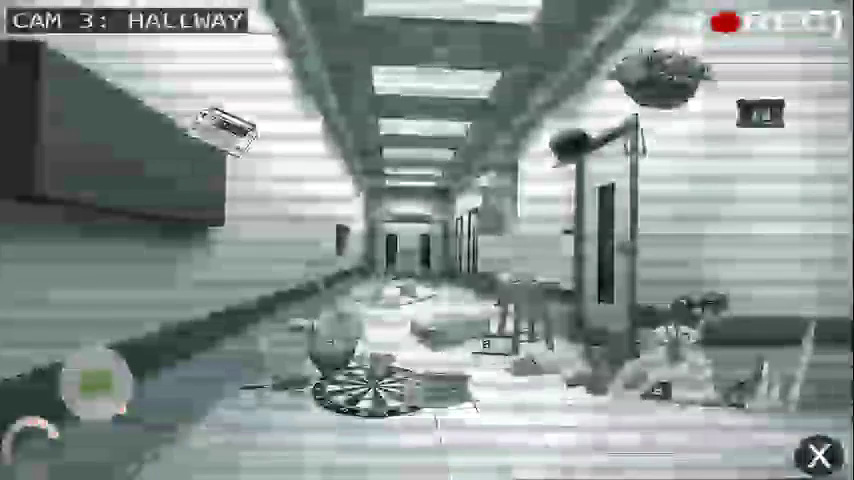
key(Escape)
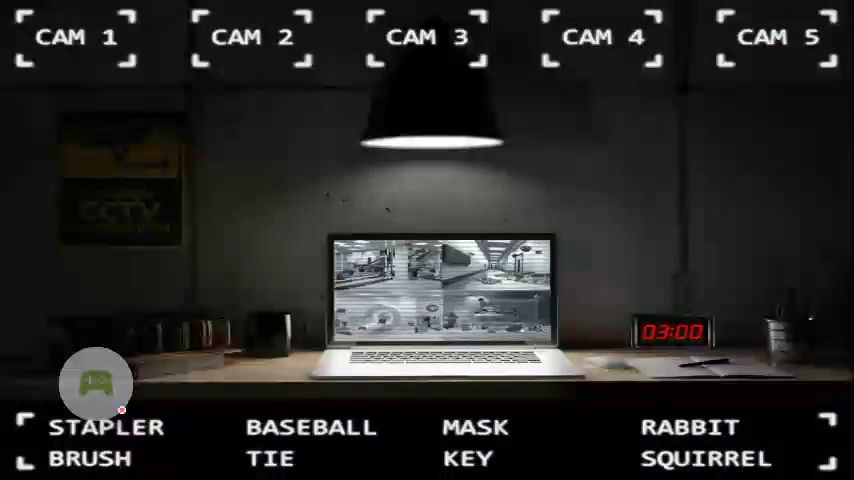
key(4)
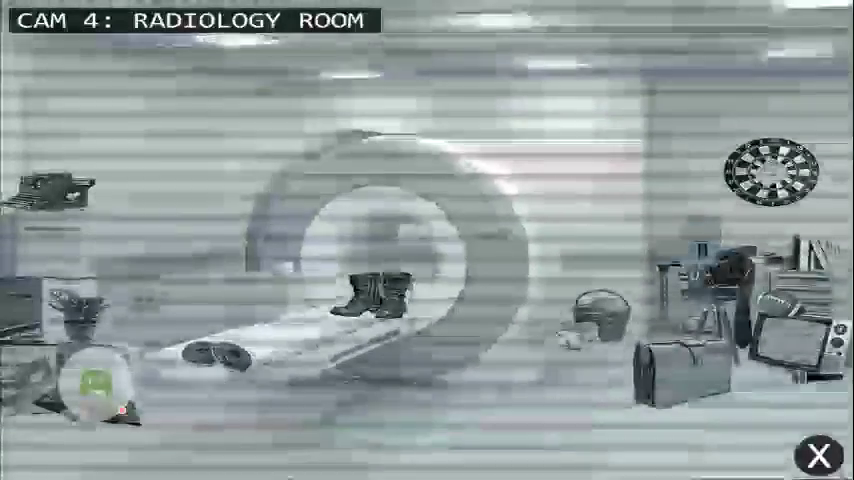
key(Escape)
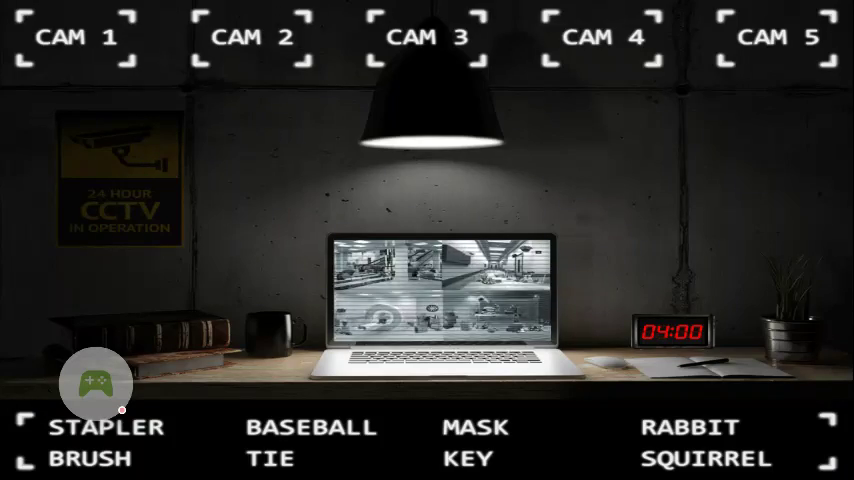
click(603, 37)
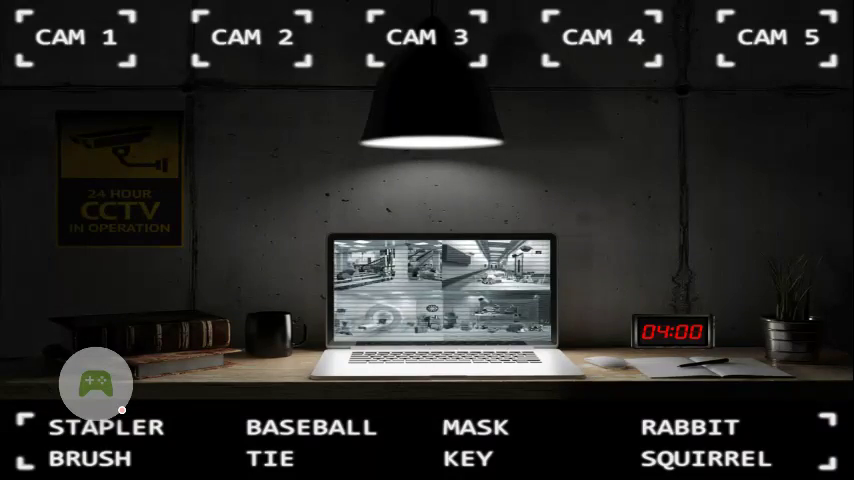
key(5)
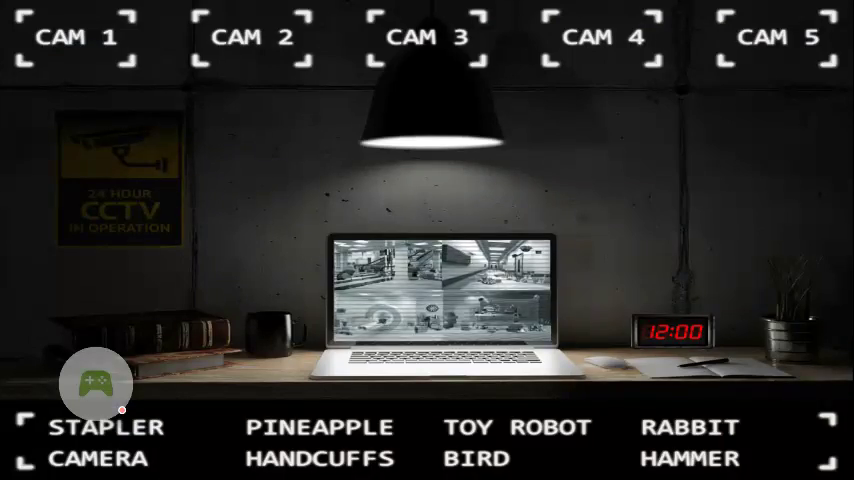
View the hallway camera feed, then check it a second time.
click(427, 37)
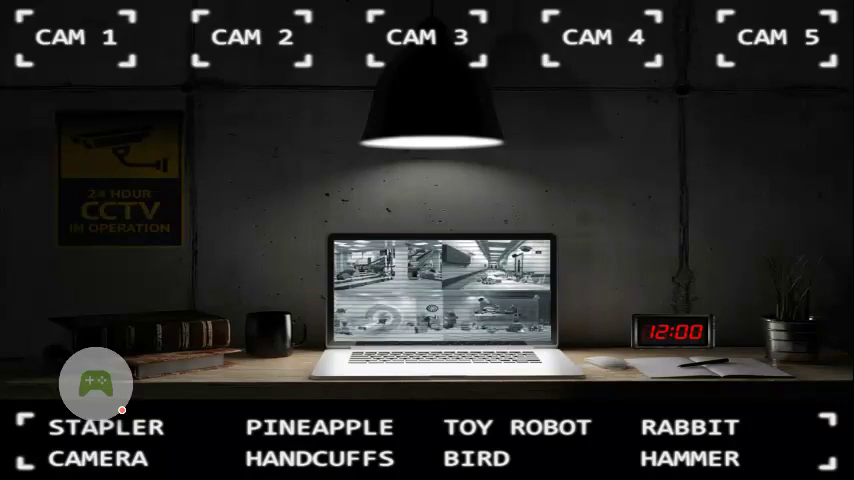
click(427, 37)
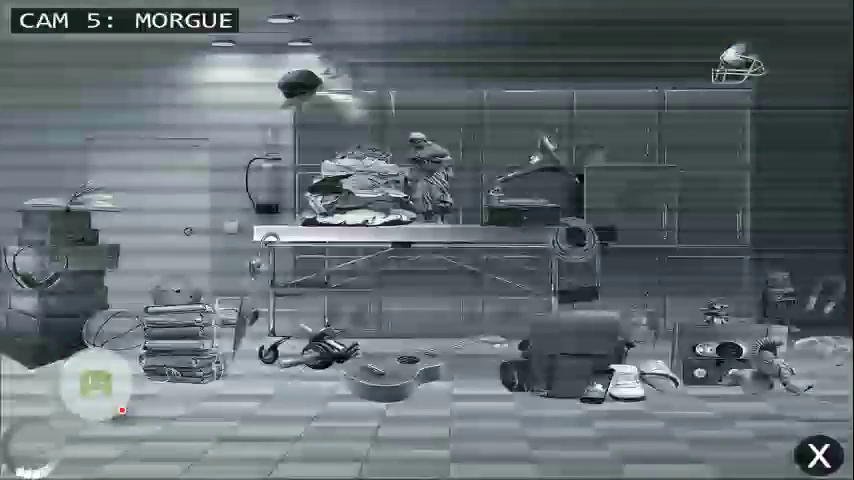
Close the morgue feed, then view the front entrance and radiology room feeds.
key(Escape)
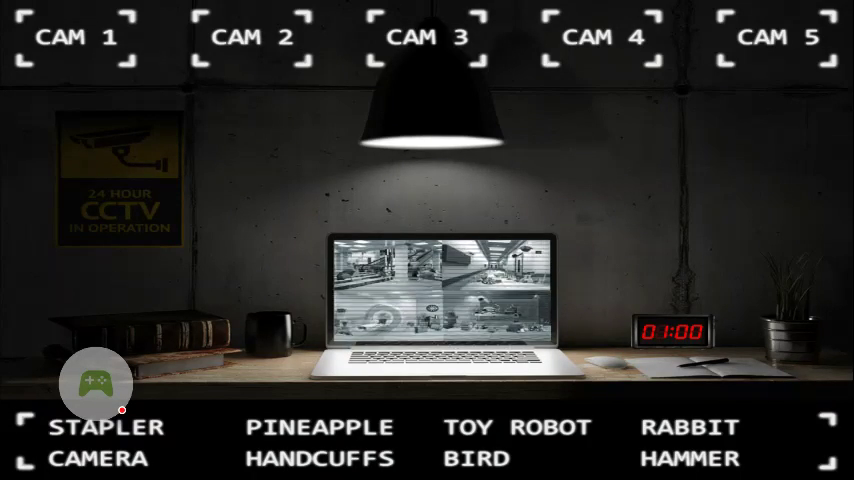
key(1)
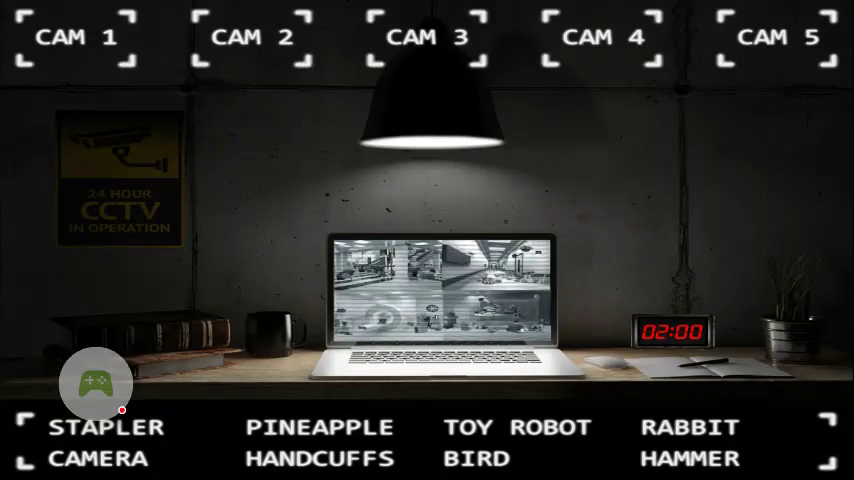
click(600, 37)
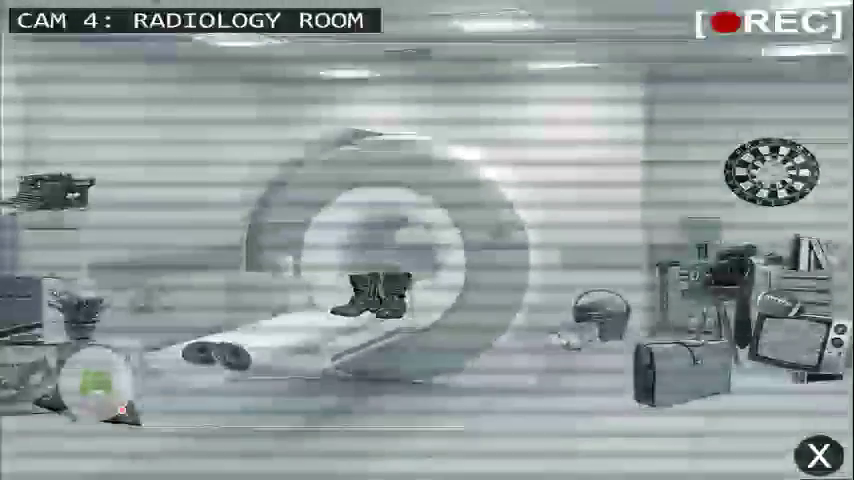
Close the radiology room feed to return to the security desk at 04:00.
key(Escape)
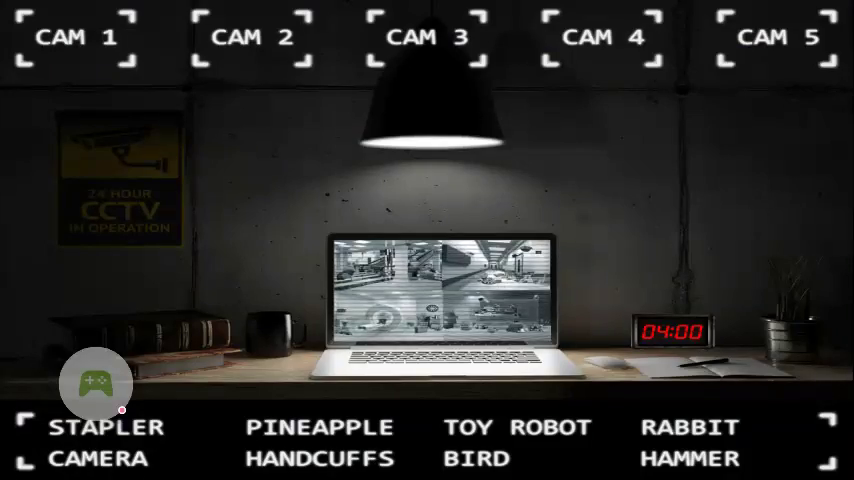
Open the morgue feed as the round ends, then leave for the Play Games page.
click(777, 37)
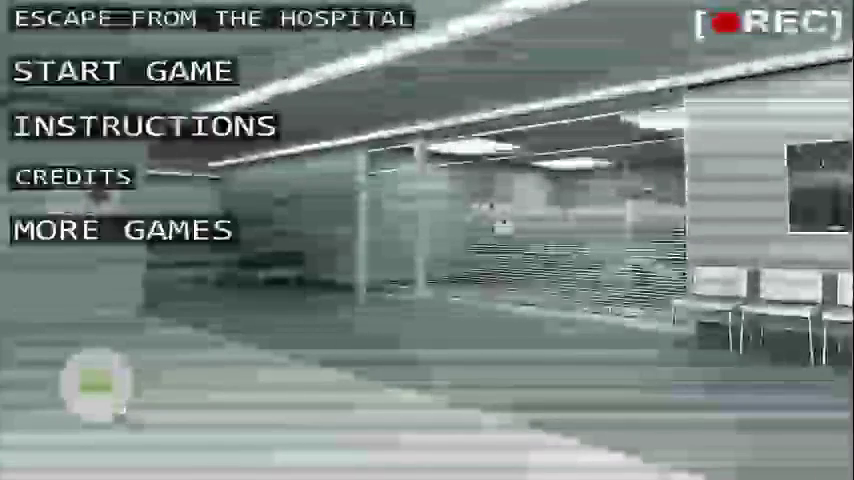
key(Escape)
key(Escape)
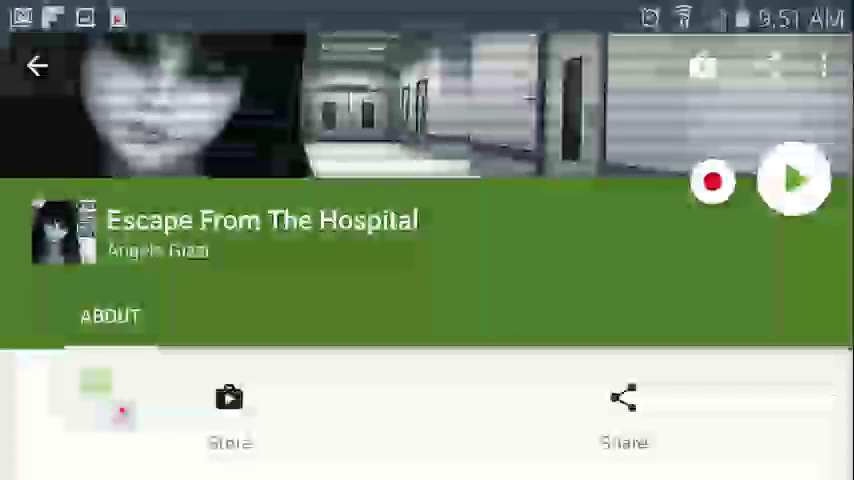
scroll(427, 300, up, 3)
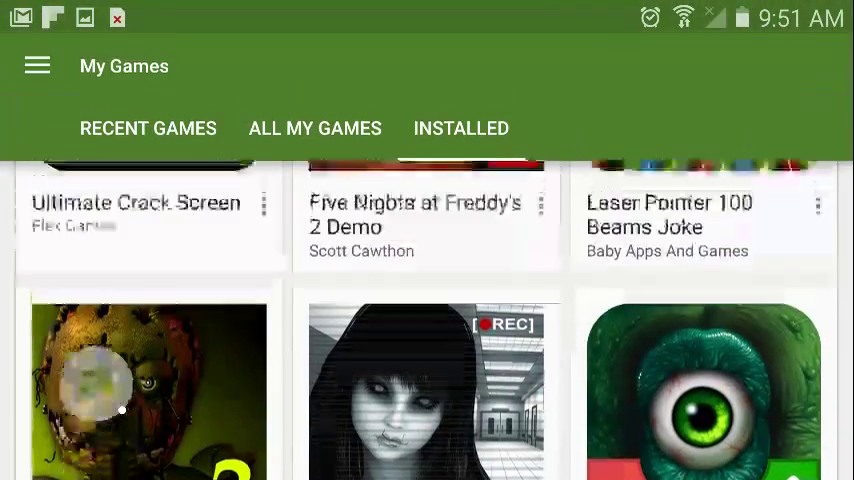
scroll(427, 300, up, 2)
scroll(427, 300, up, 4)
scroll(427, 300, up, 3)
scroll(427, 300, up, 3)
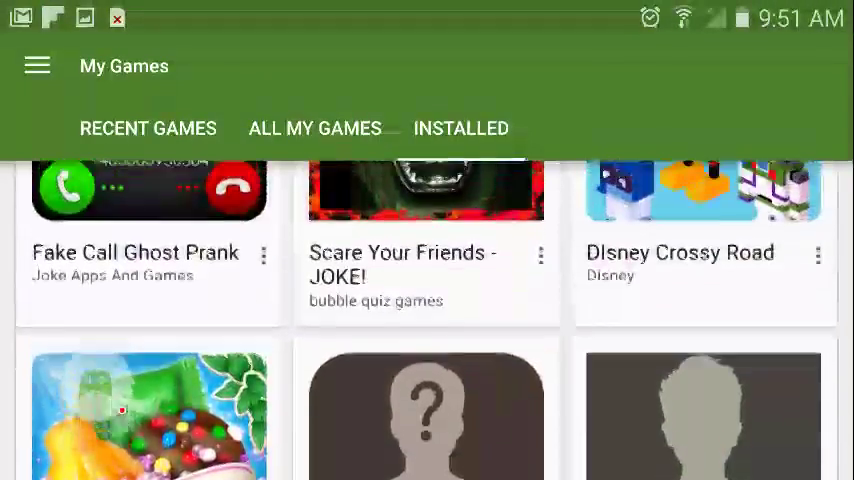
scroll(427, 300, down, 5)
scroll(427, 300, down, 5)
scroll(427, 300, down, 2)
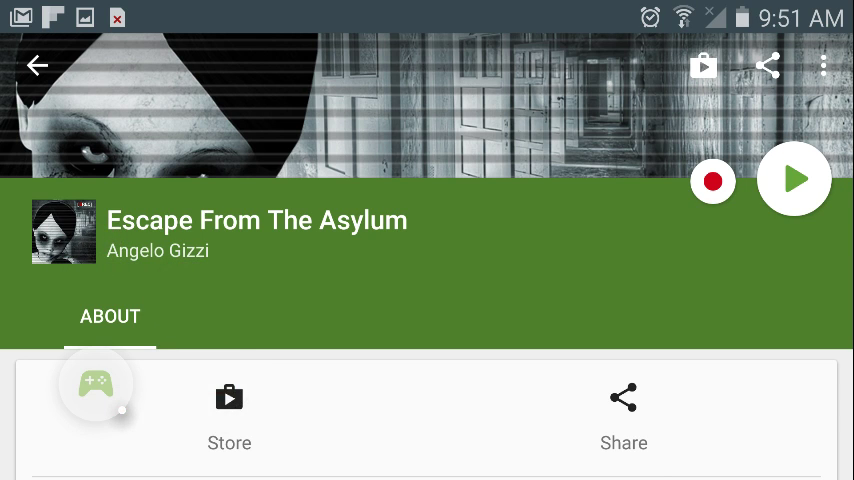
Bring up the screen-recording options while Escape From The Asylum starts.
click(96, 384)
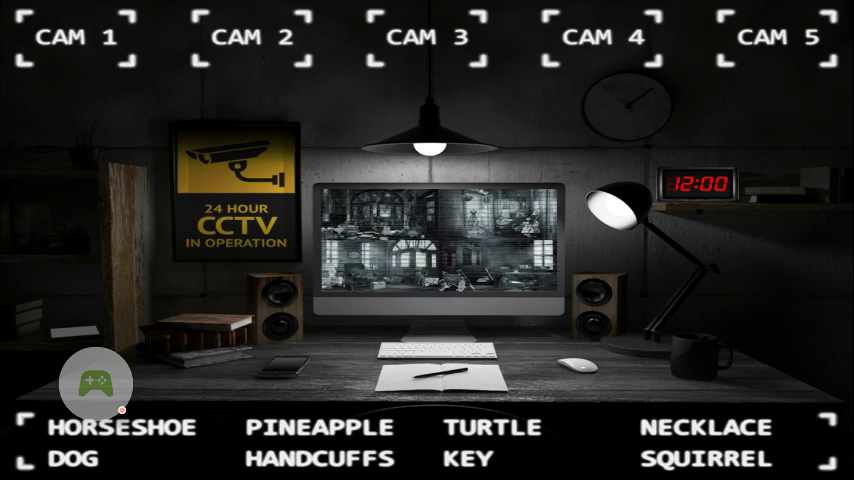
View and close the front entrance, medical room and recreation room feeds in turn.
key(1)
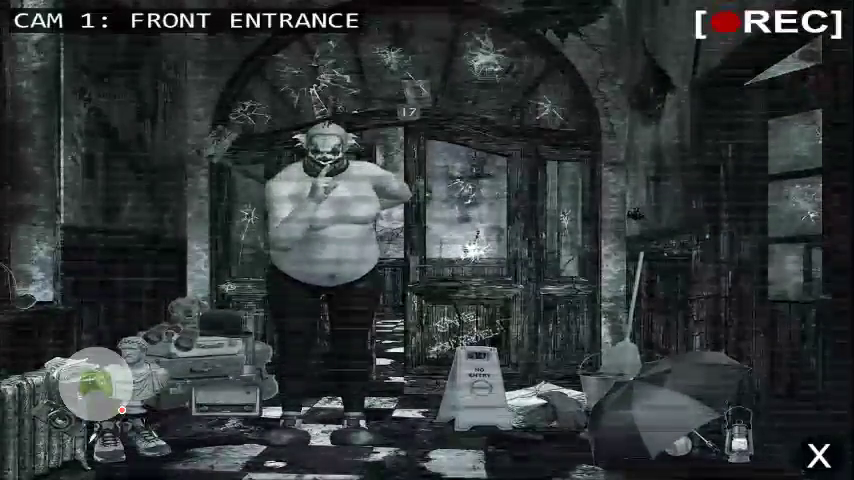
click(818, 455)
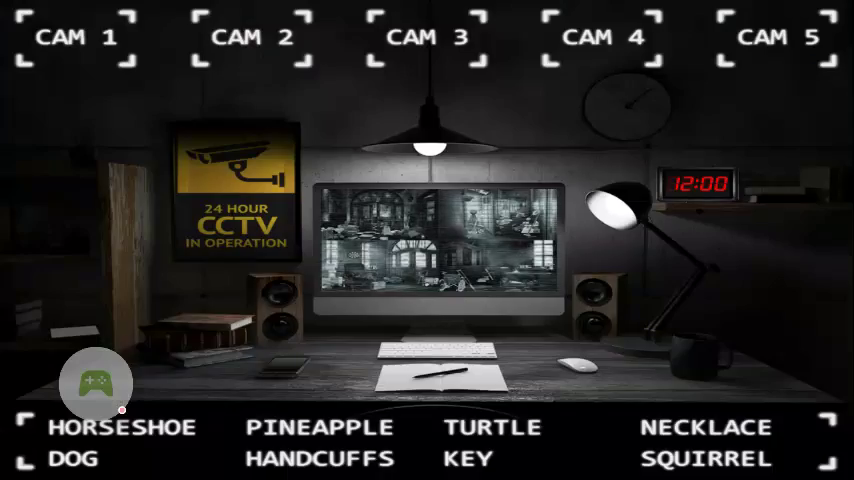
click(251, 37)
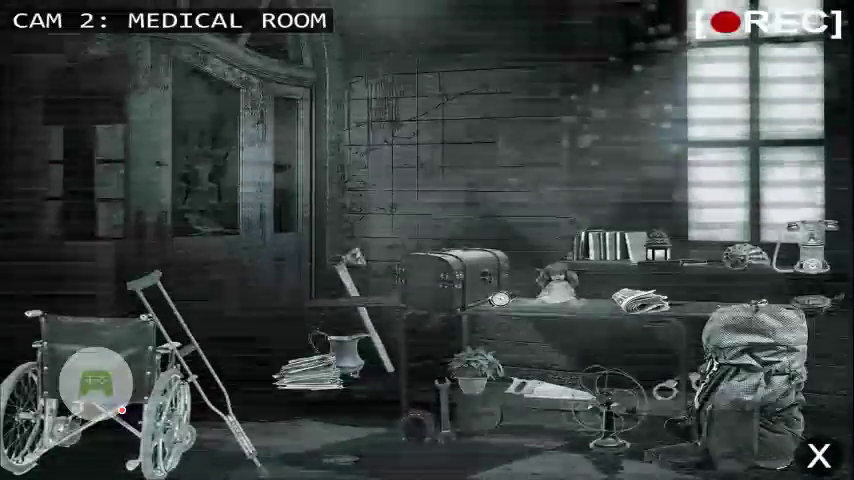
click(818, 455)
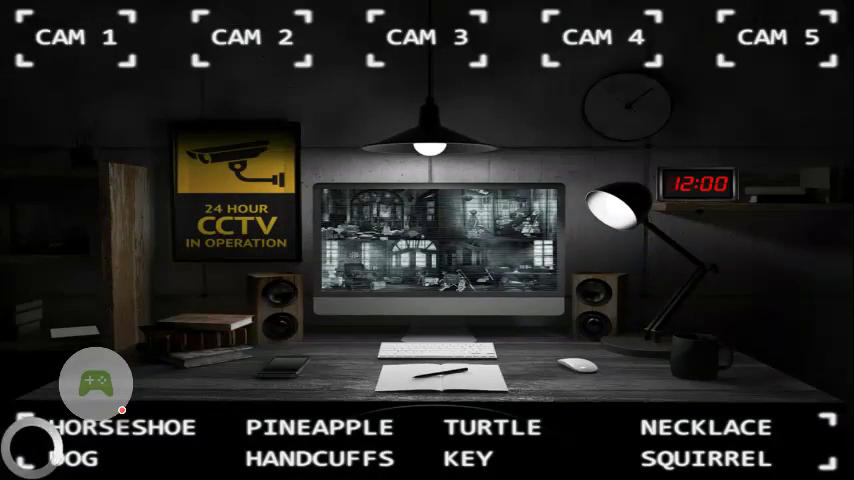
click(427, 37)
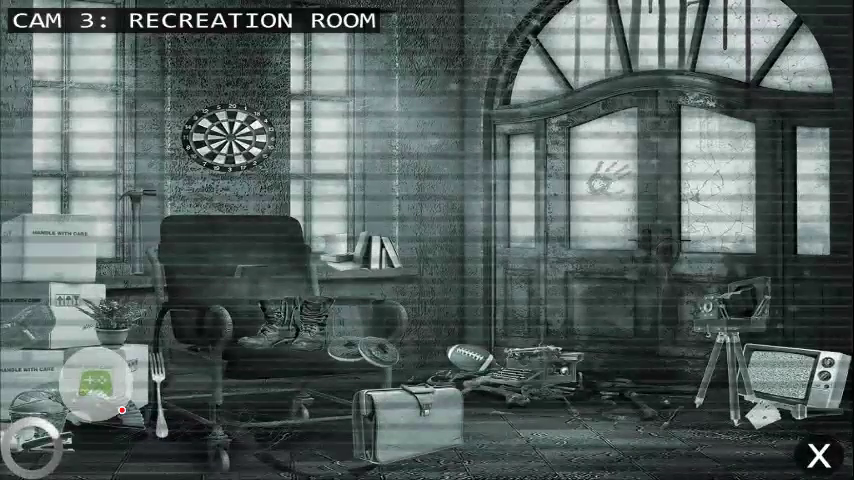
click(818, 456)
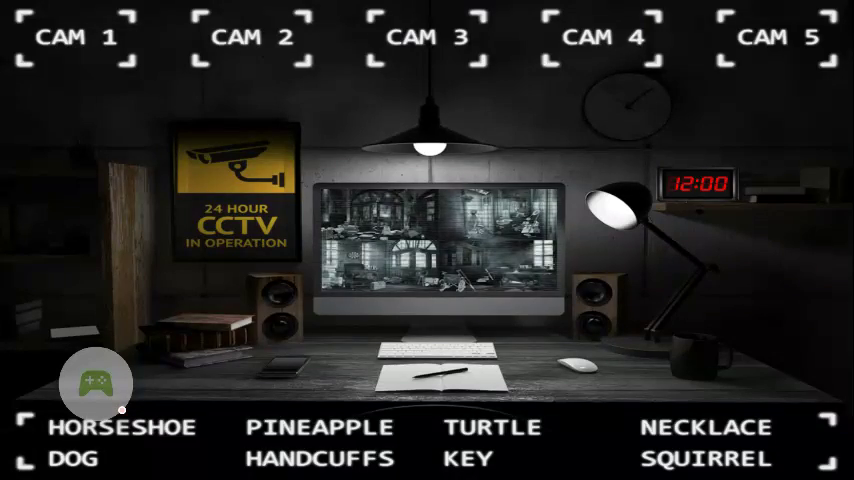
Find the squirrel in the patient room feed, then close that feed.
click(601, 37)
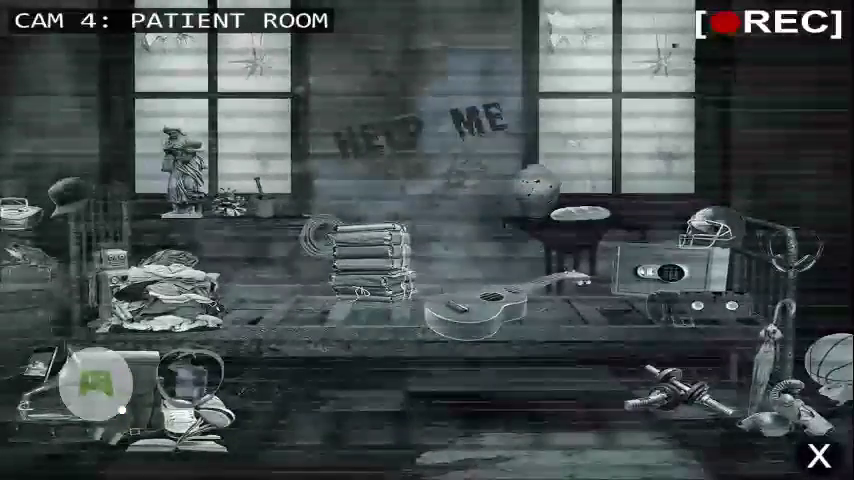
click(95, 383)
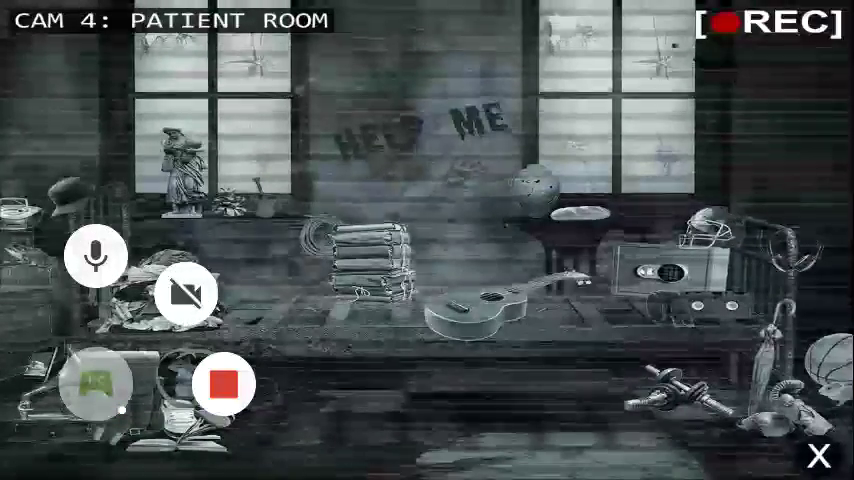
click(818, 456)
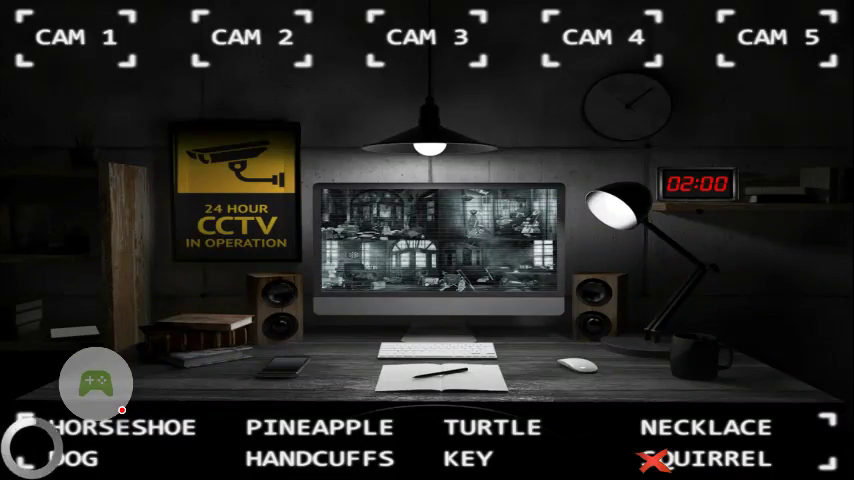
Recheck the medical room feed, quit to Play Games, and shoot a bubble in the bubble game.
click(252, 37)
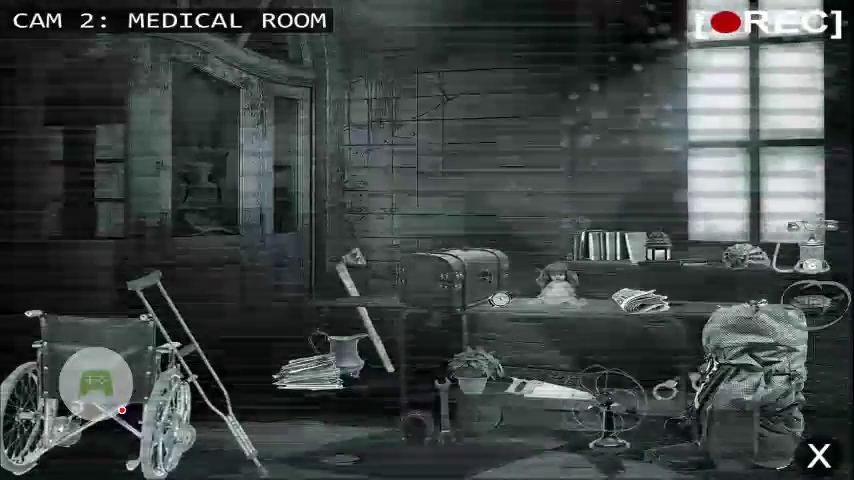
key(Escape)
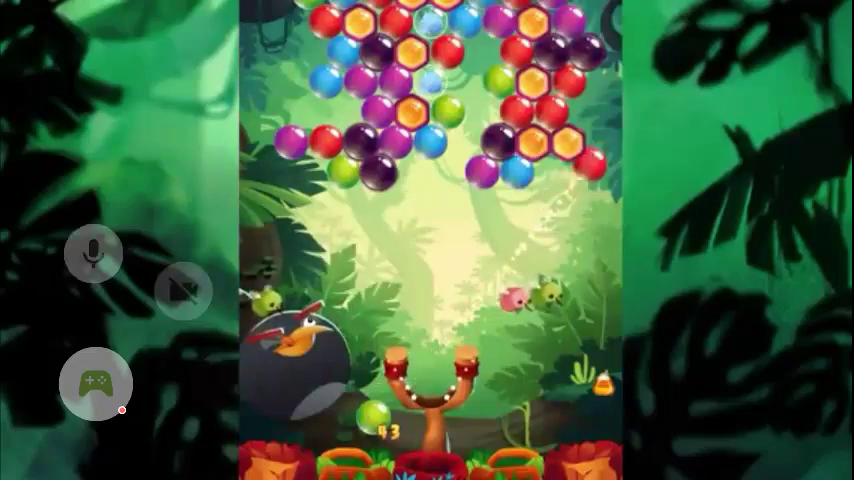
click(525, 110)
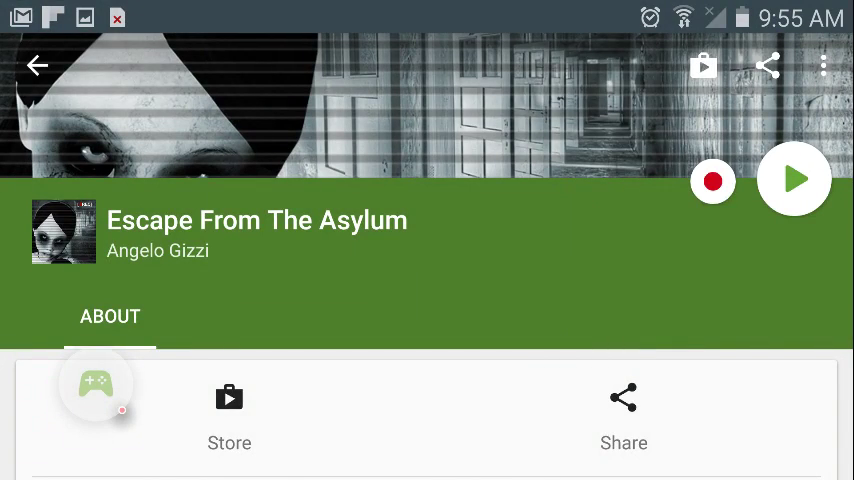
Go back from the bubble shooter to the installed games list showing Escape From The Asylum.
click(37, 65)
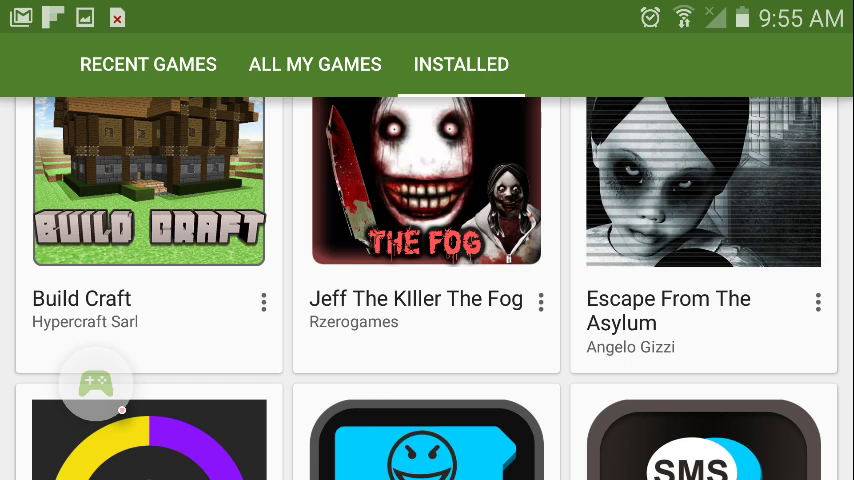
Expand the floating Play Games recording bubble to show screen-recording options.
click(96, 382)
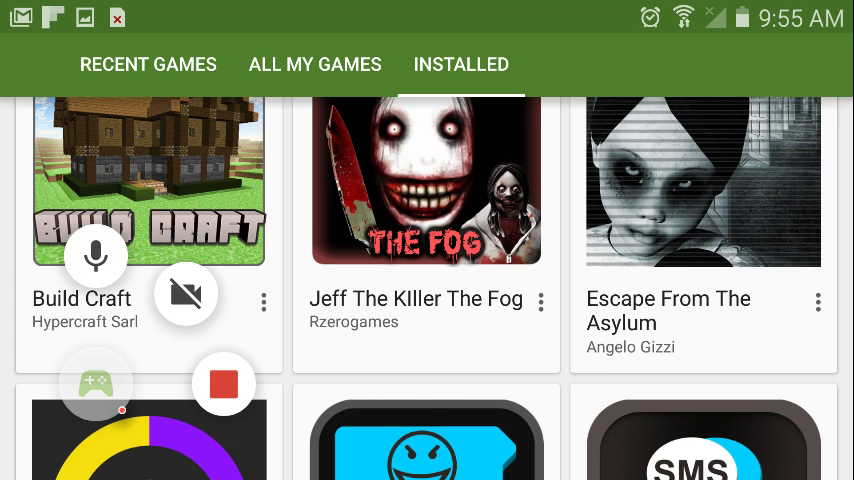